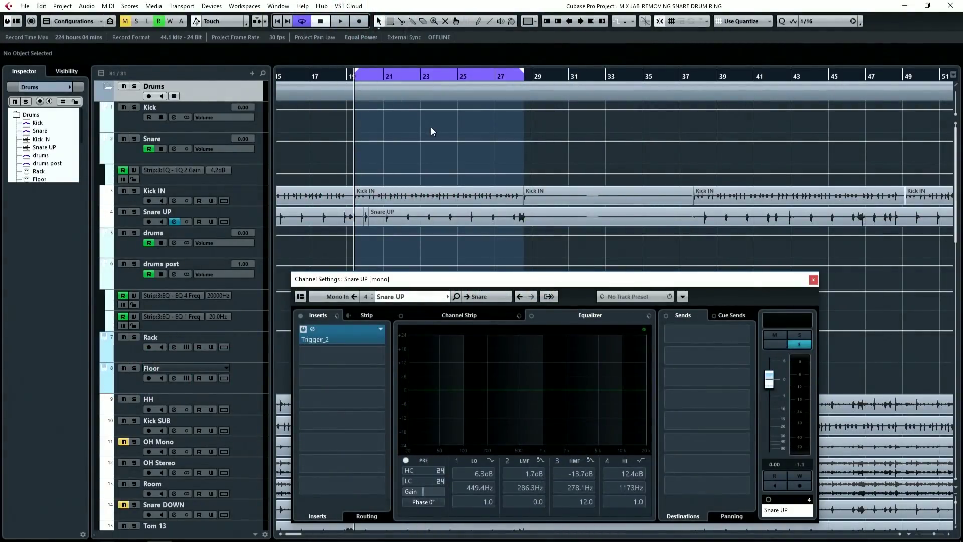
- Play the looped section and audition it with the Drums folder soloed and unsoloed
key(space)
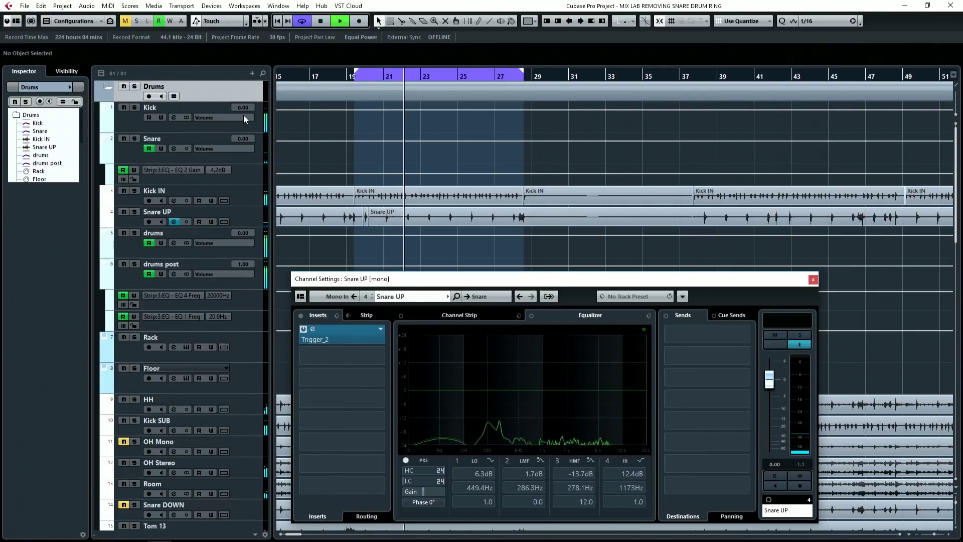
click(134, 86)
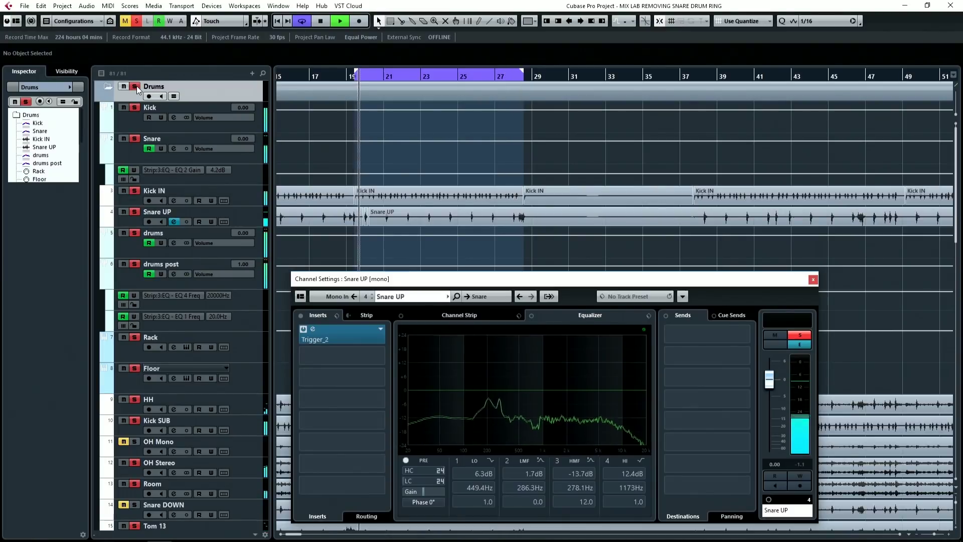
click(136, 87)
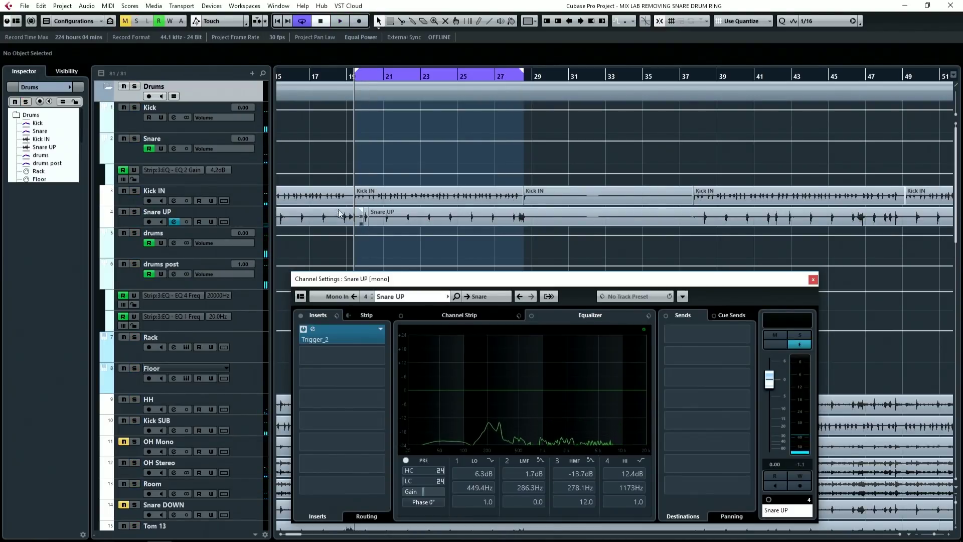
- Loop the short Snare UP event at bar 20, solo the Drums folder and audition the single hit
scroll(339, 214, up, 5)
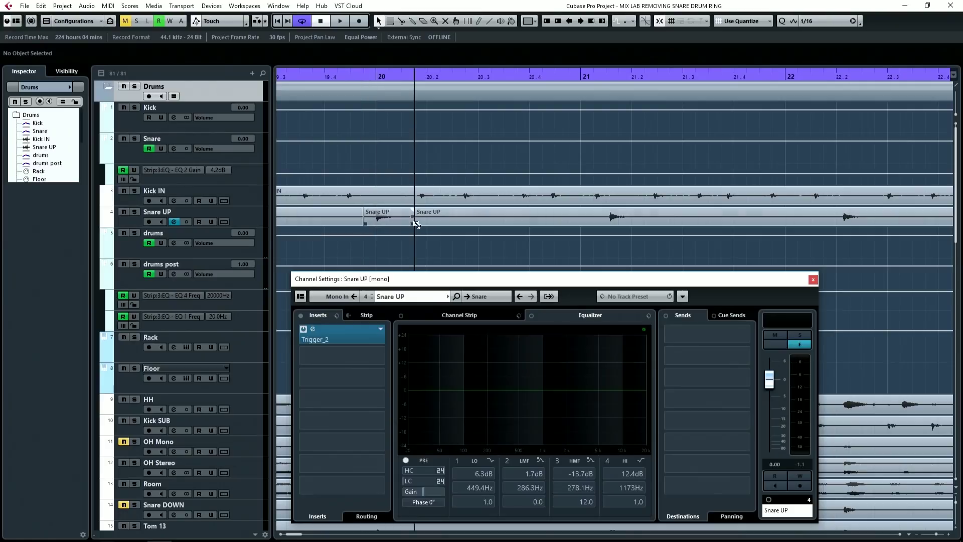
click(389, 220)
key(p)
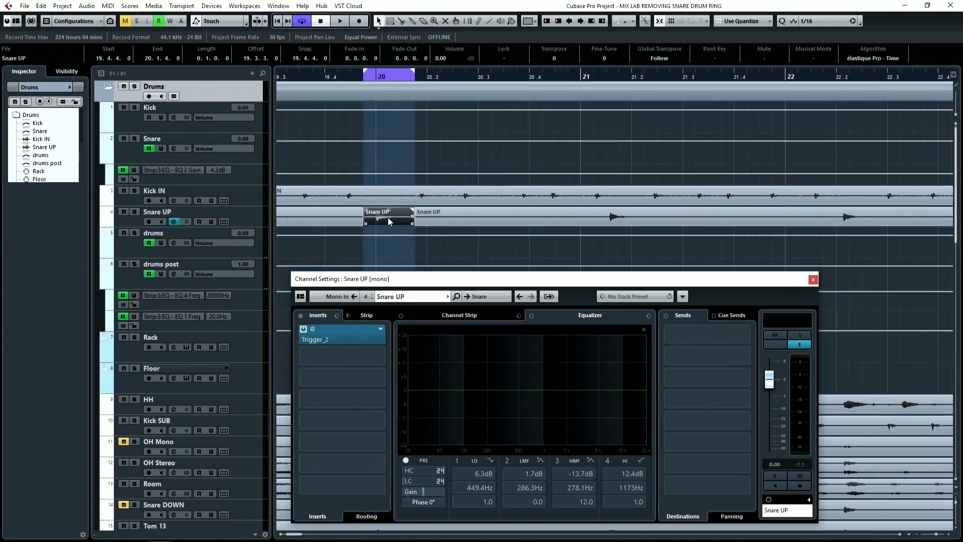
click(364, 76)
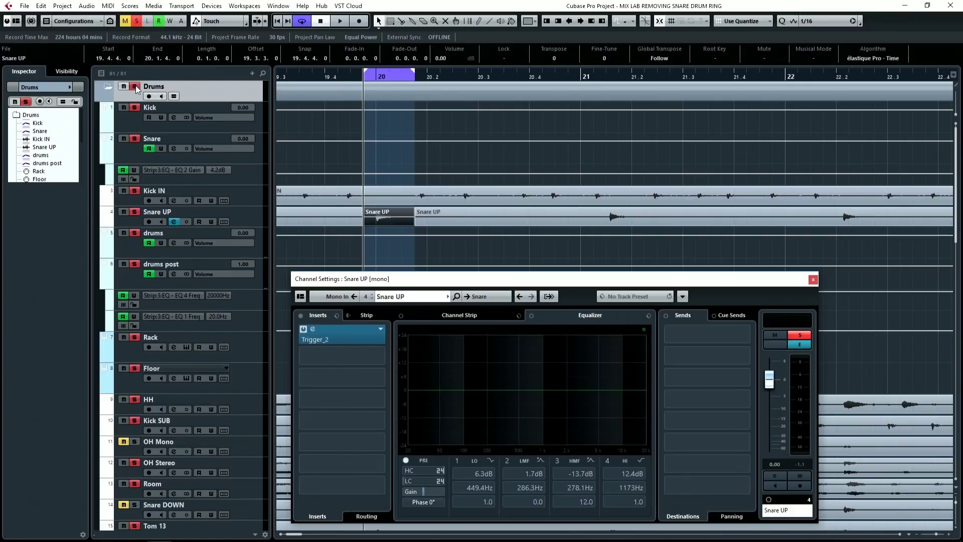
key(space)
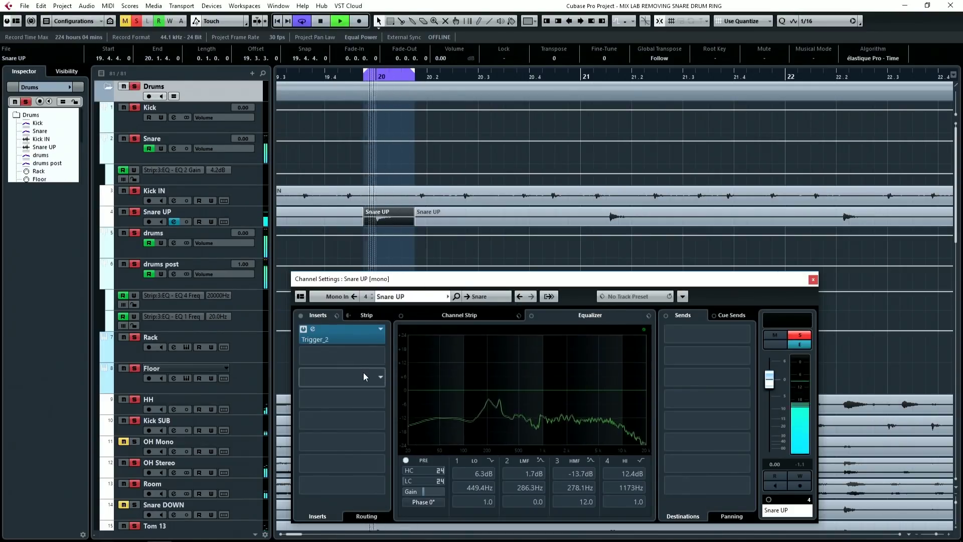
key(space)
- Boost Snare UP's EQ band 3 to 20.1 dB and sweep it during playback to about 282 Hz to locate the ring
drag(563, 391, 571, 365)
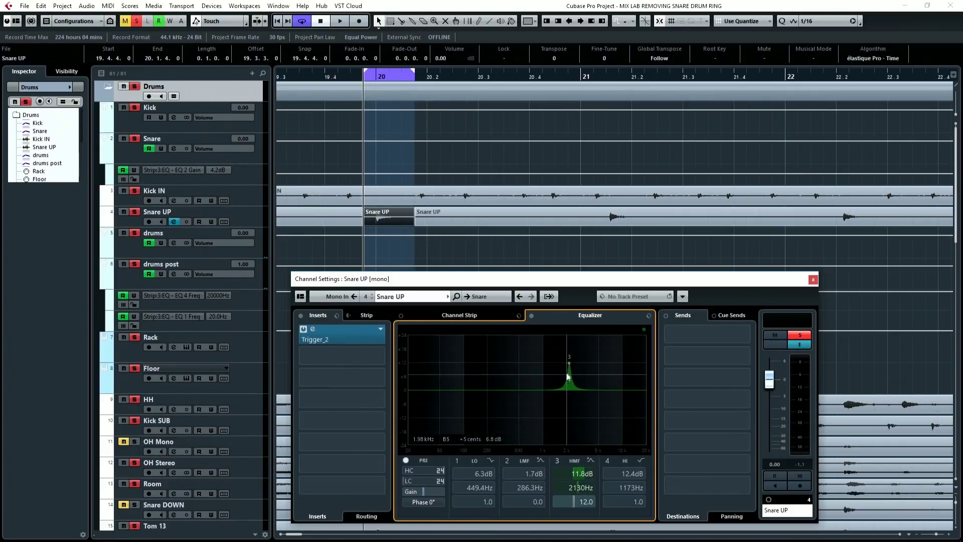
key(space)
drag(571, 366, 500, 347)
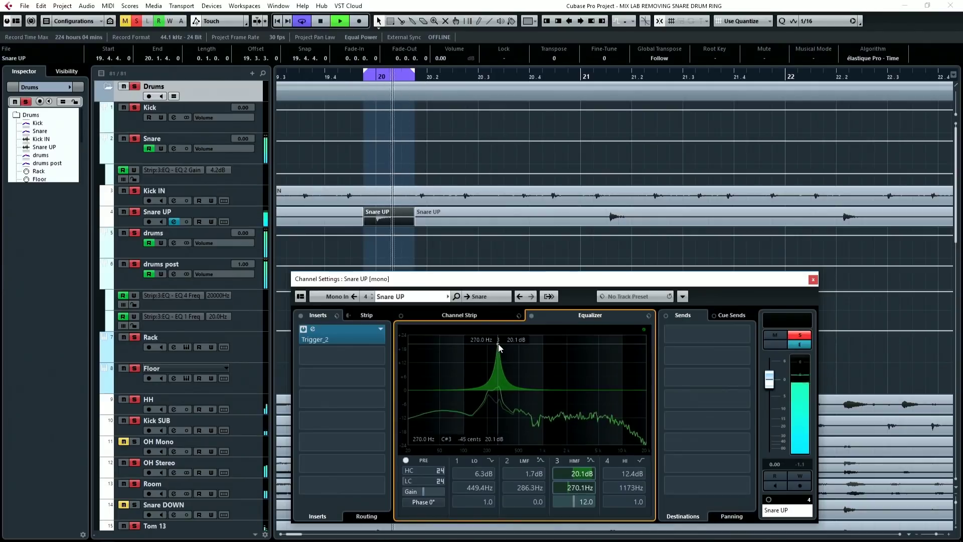
drag(500, 347, 501, 348)
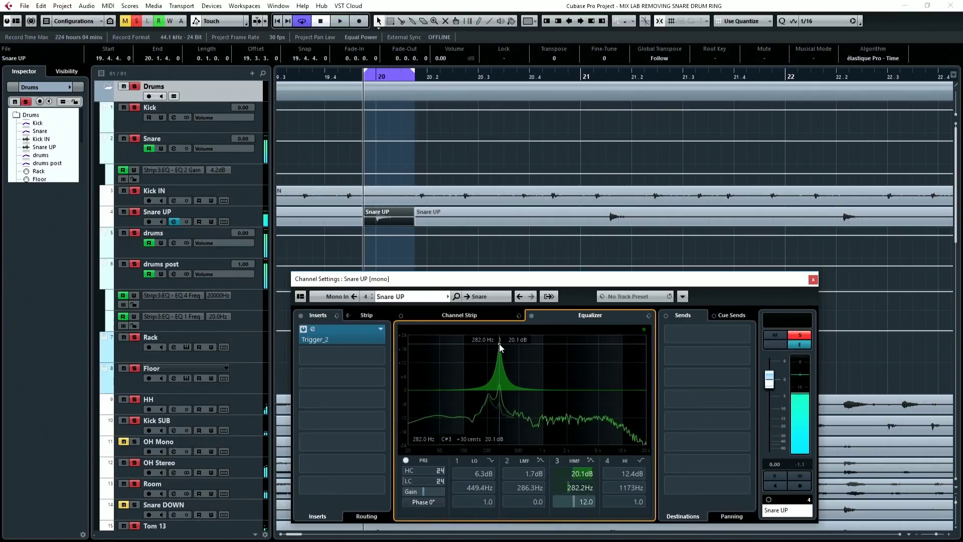
key(space)
mouse_move(499, 348)
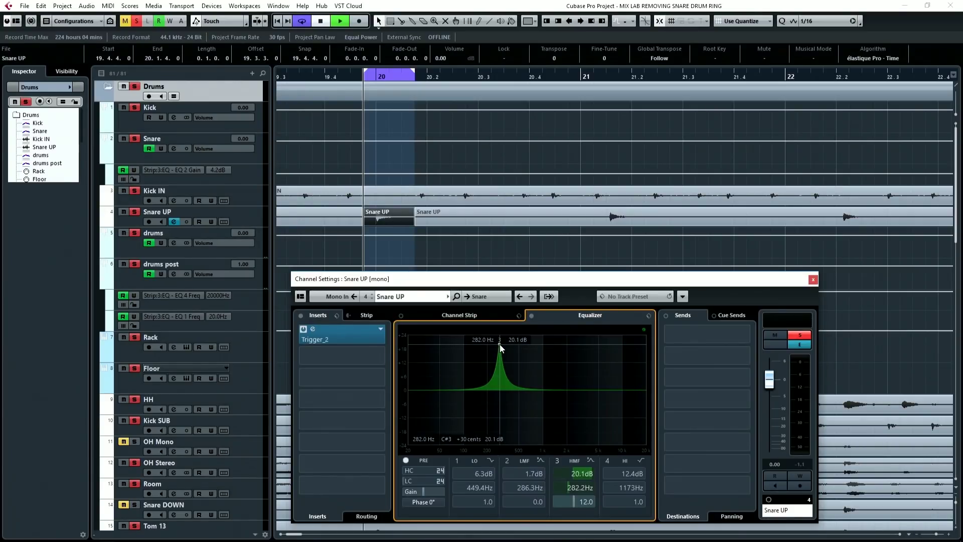
- Cut Snare UP's EQ band 3 at 282.2 Hz to -18.5 dB and check the band switched off and on
drag(500, 347, 499, 416)
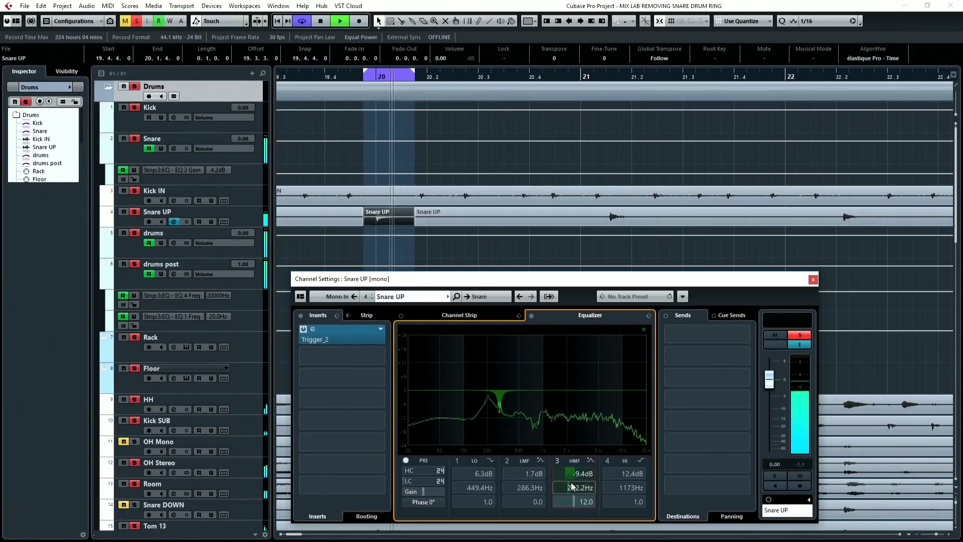
scroll(564, 474, down, 1)
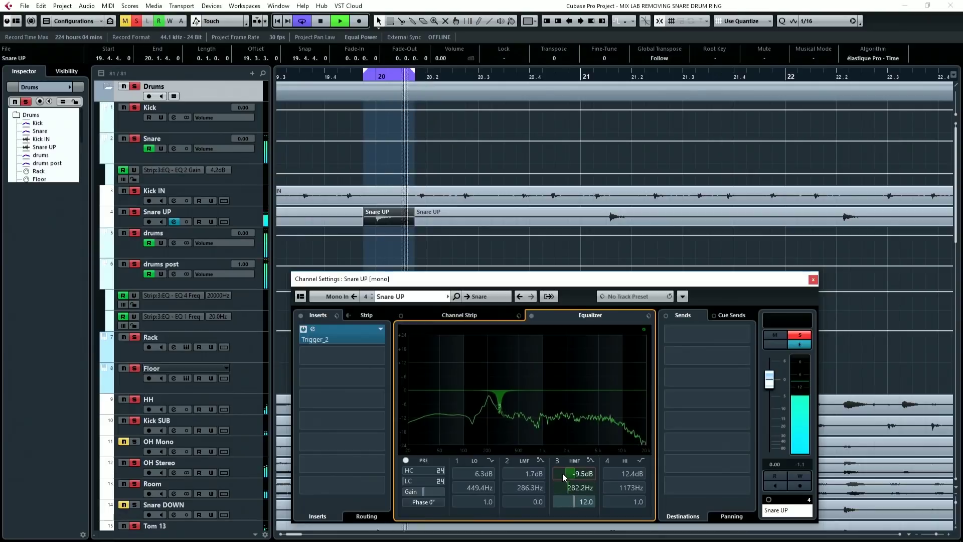
drag(564, 477, 552, 476)
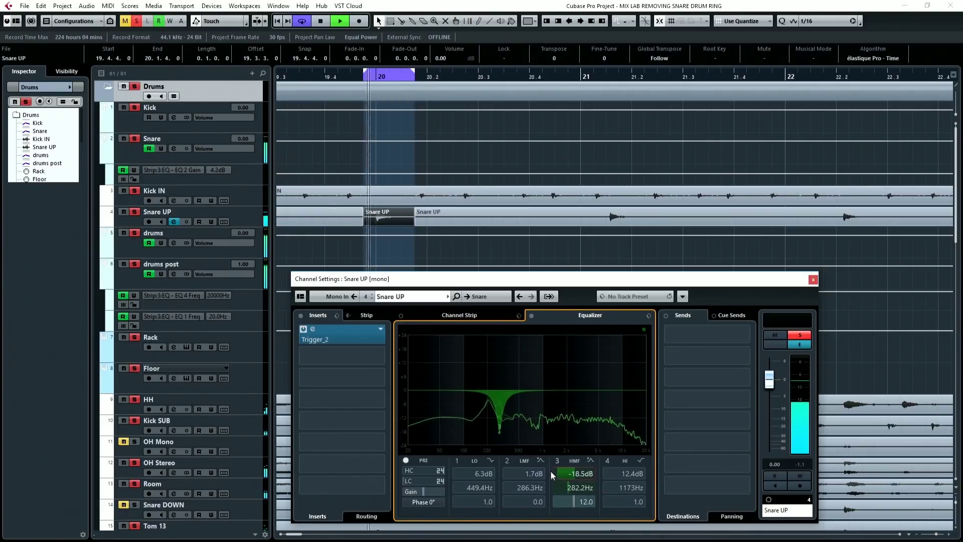
click(556, 461)
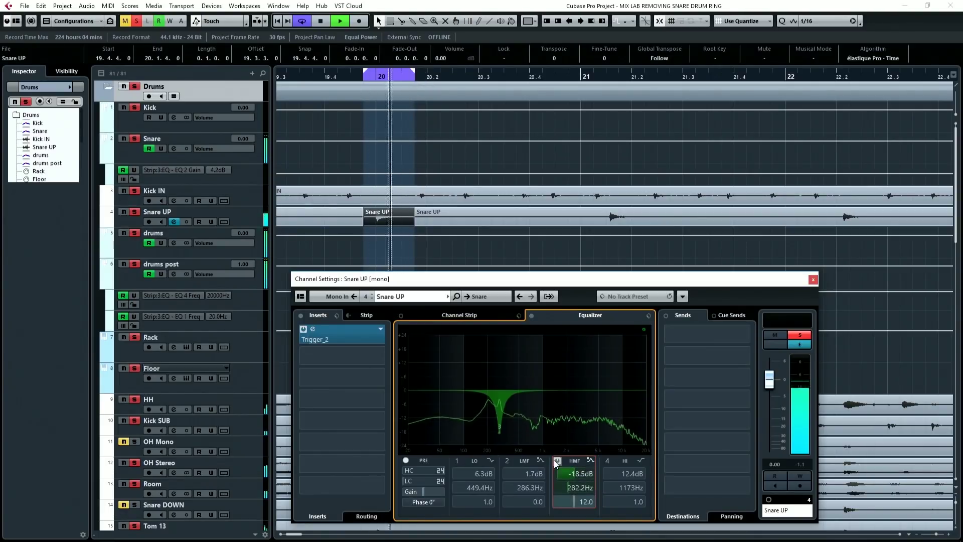
- Loop the Kick IN event spanning bars 19 to 28, unsolo the drums and play the full mix
scroll(445, 191, down, 3)
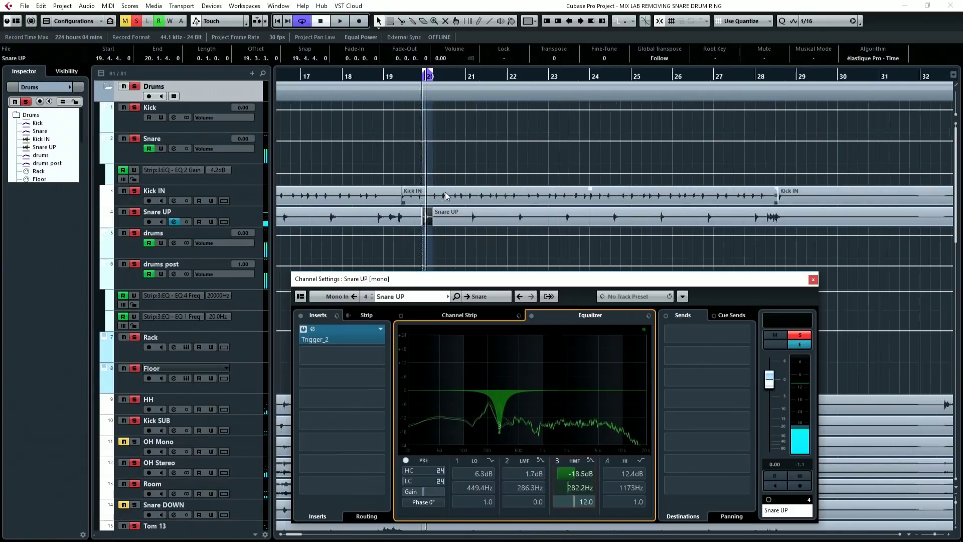
scroll(444, 192, down, 1)
click(467, 194)
key(p)
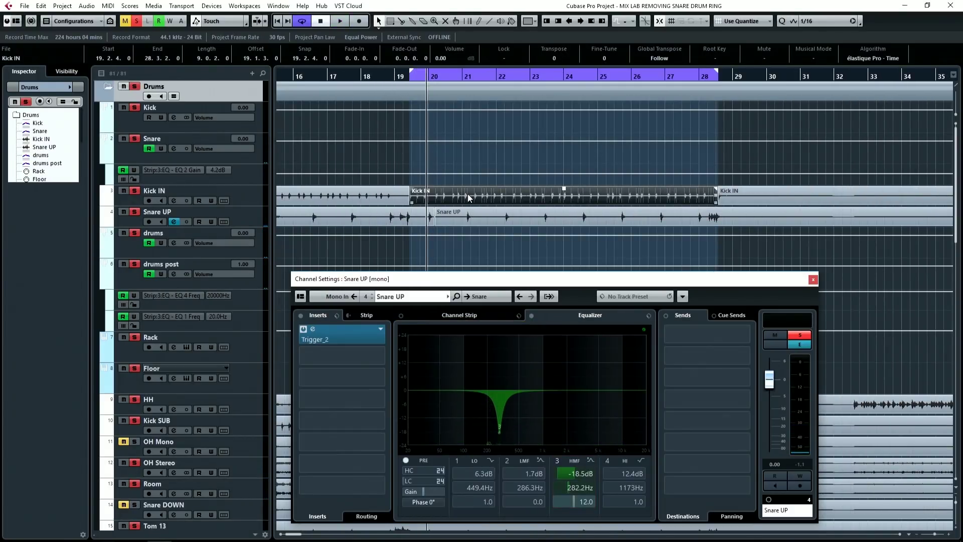
key(space)
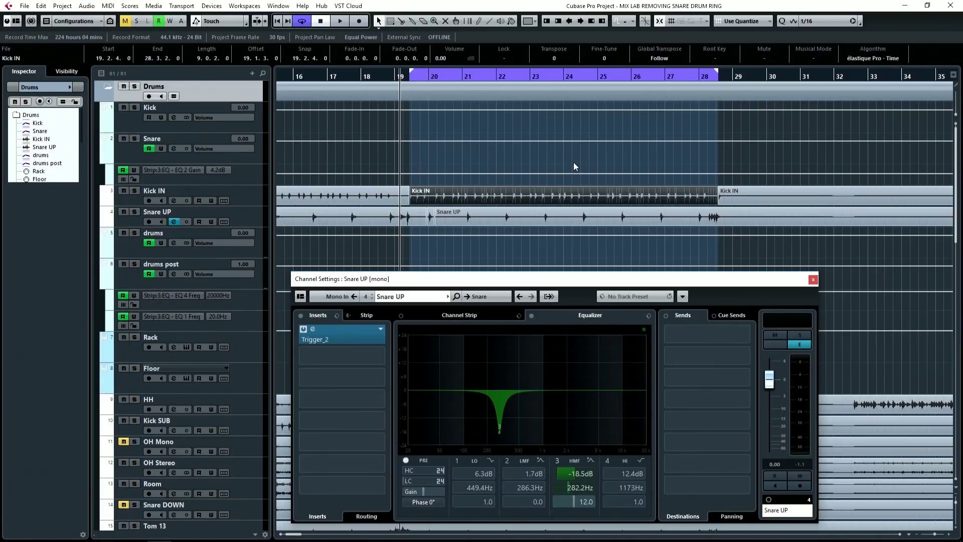
key(space)
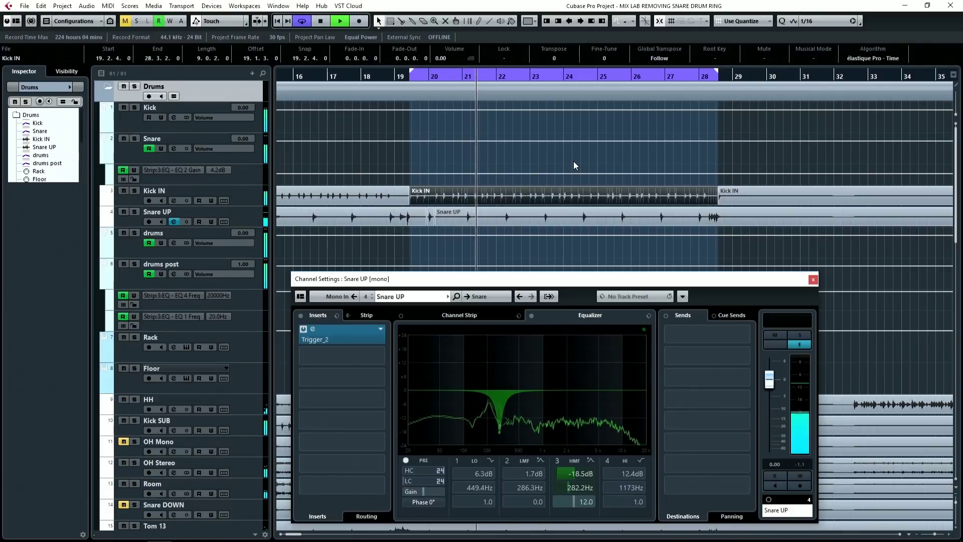
- Compare playback with Snare UP's channel equalizer bypassed and active, and leave it bypassed
click(534, 315)
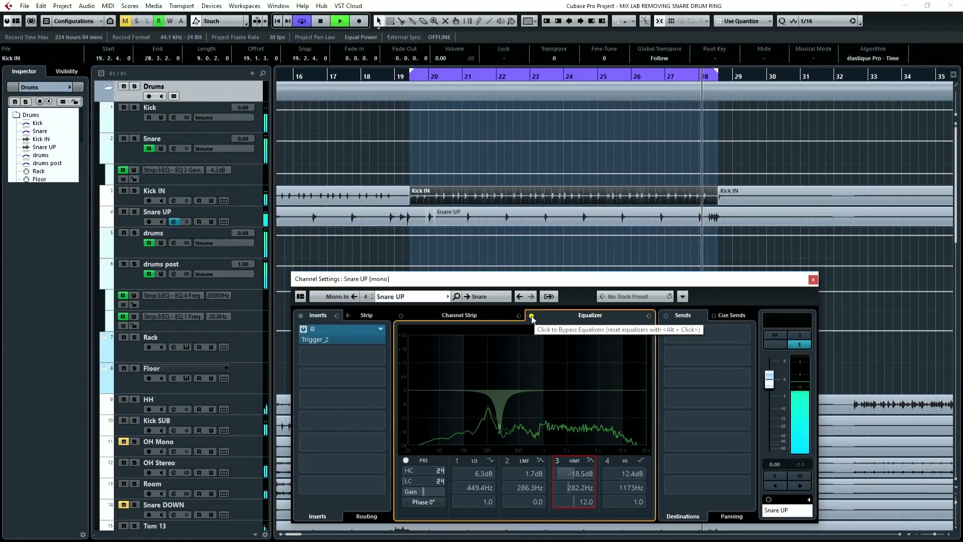
click(532, 316)
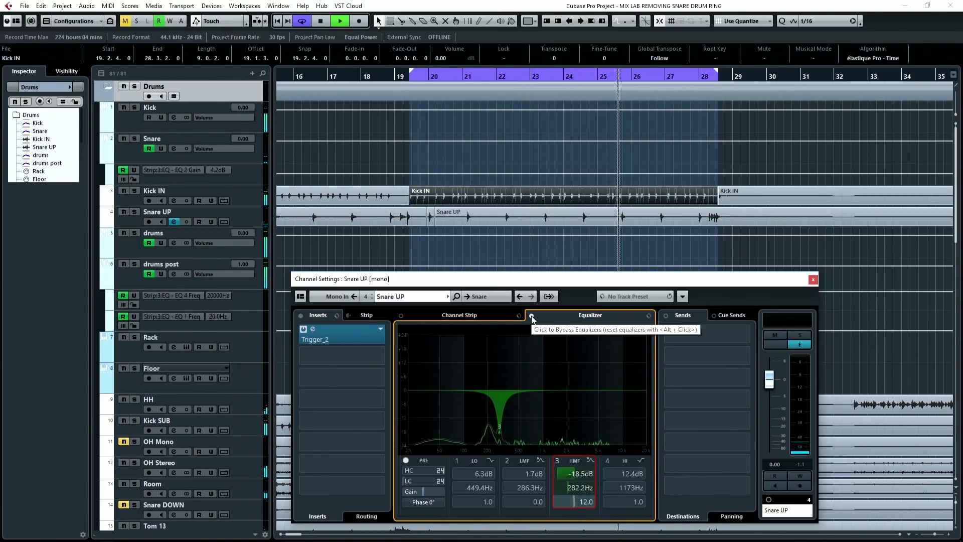
key(space)
click(532, 316)
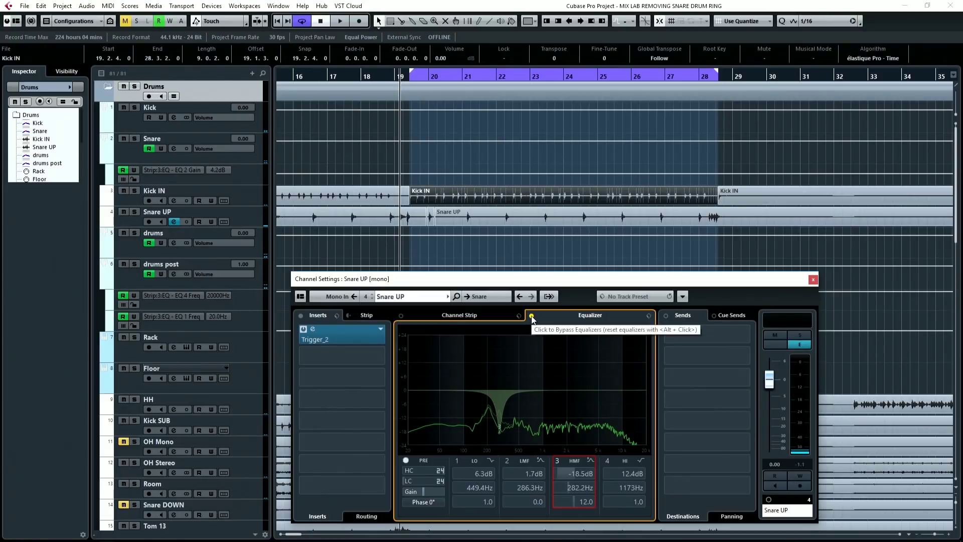
- Insert the Q1 Mono equalizer in Snare UP's third insert slot and set its frequency to 281 Hz
click(351, 377)
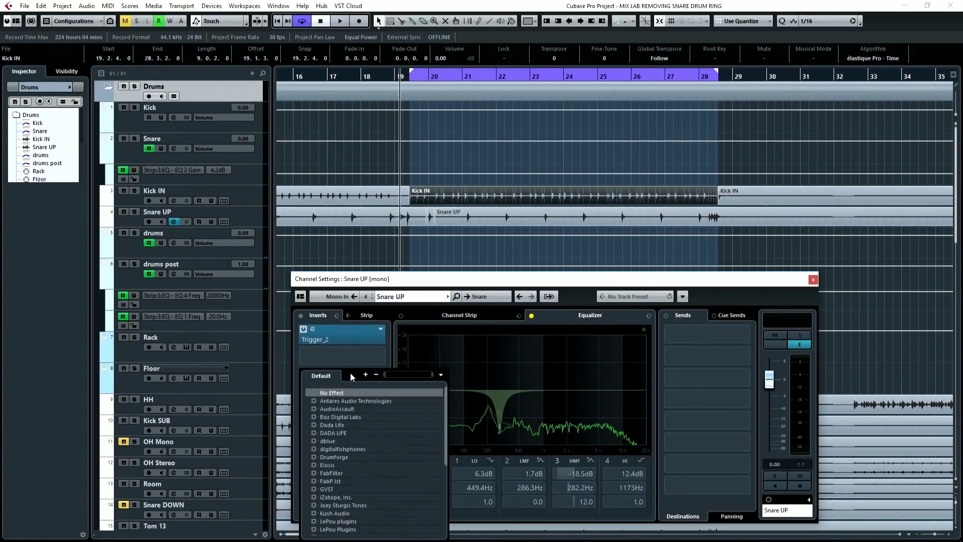
text(q1)
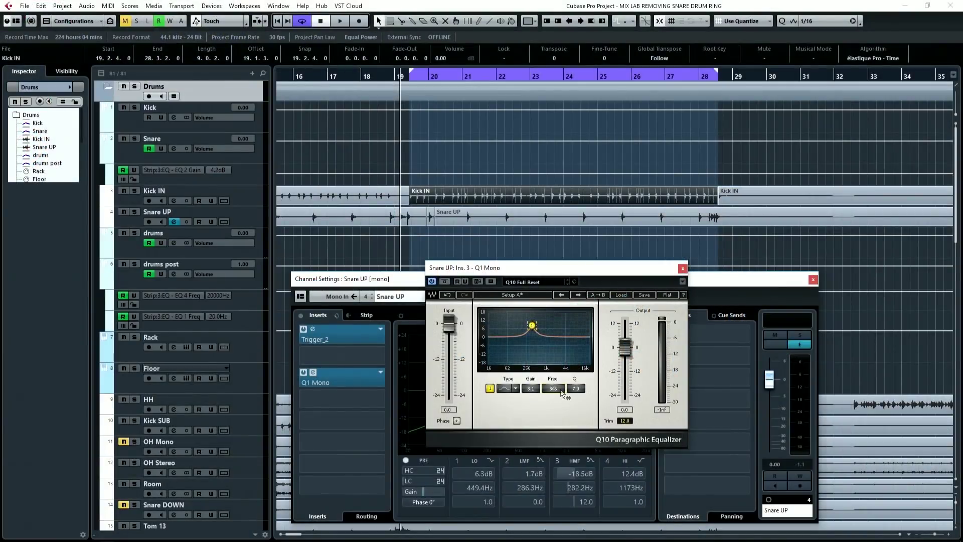
text(281)
key(Return)
- Audition the 281 Hz band boosted by about 17 dB with Q 100, and change its gain to a -18 dB cut
key(space)
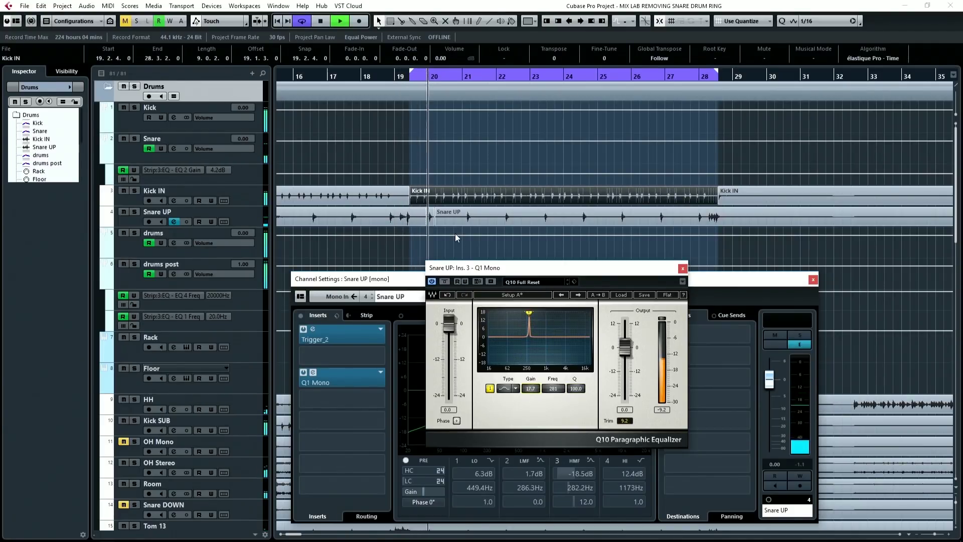
key(space)
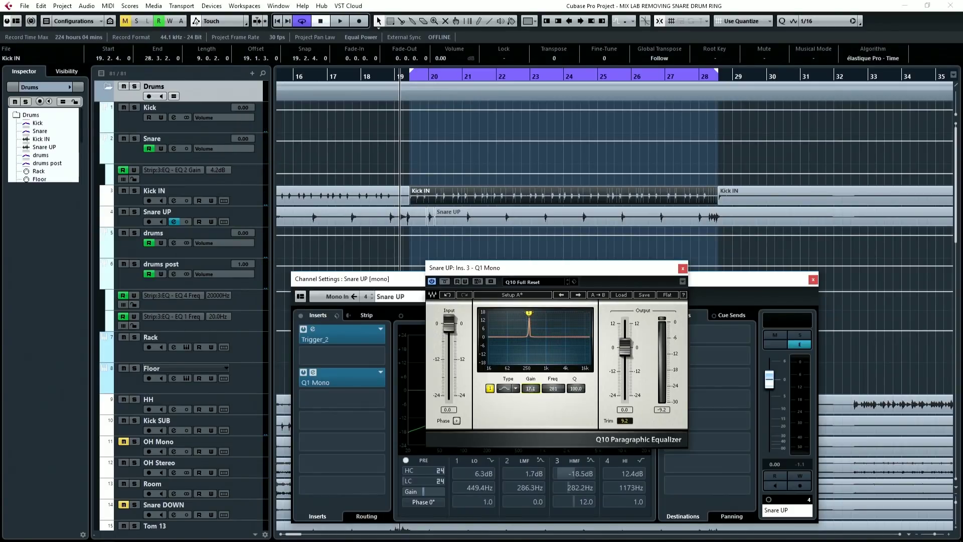
key(space)
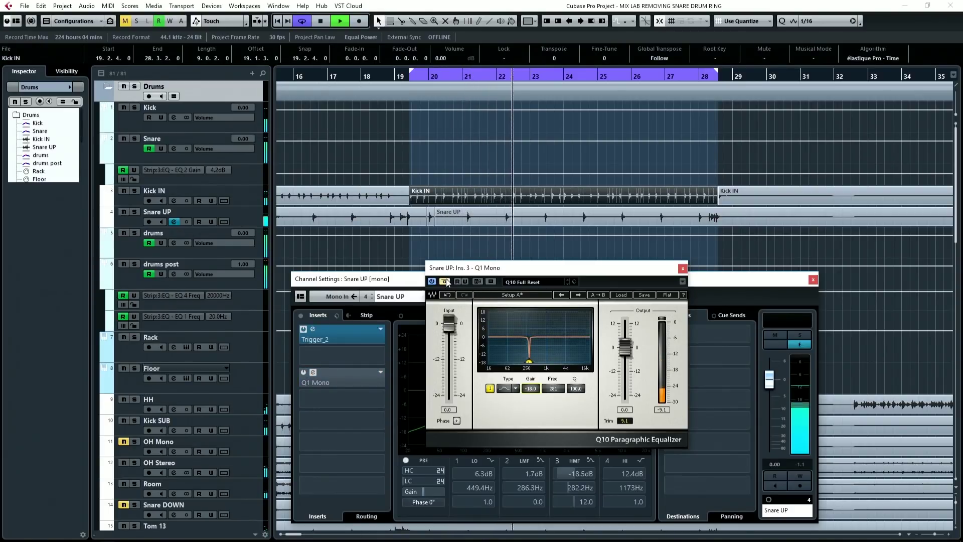
- Solo the Drums folder and compare the loop with the Q1 Mono cut bypassed and active
key(s)
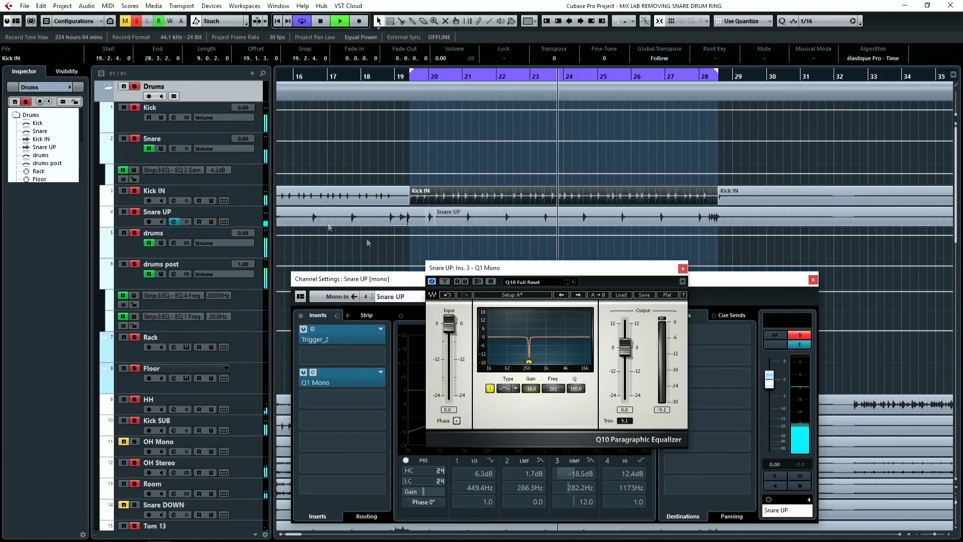
drag(510, 271, 452, 281)
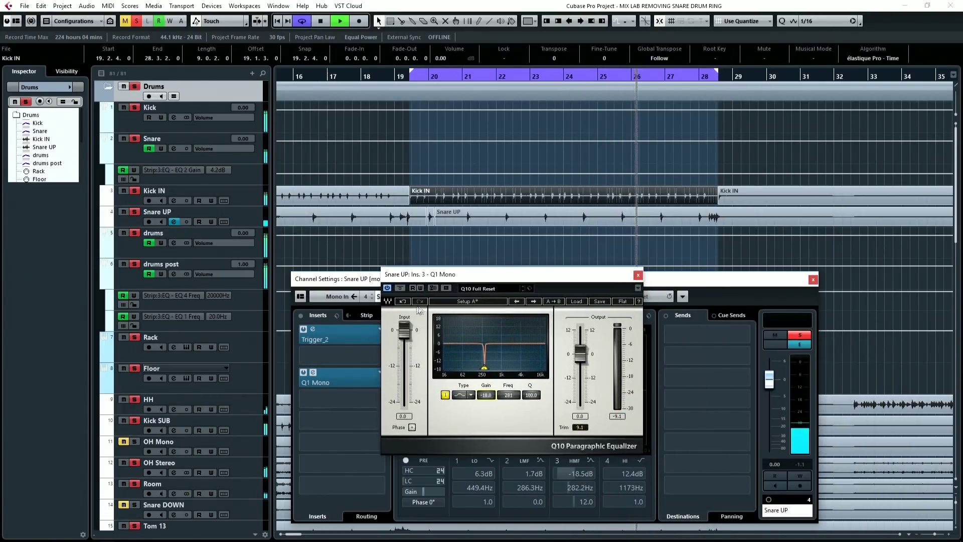
click(400, 288)
click(400, 288)
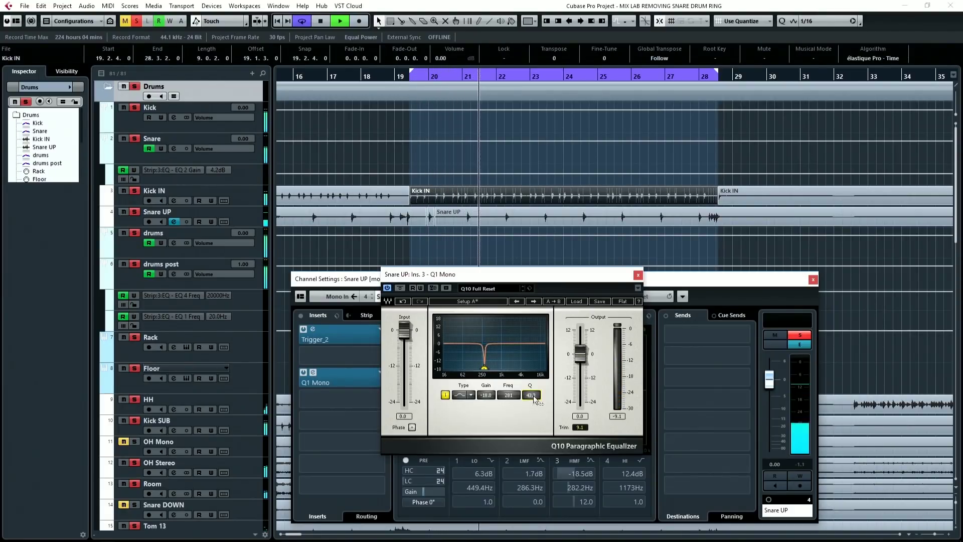
- Widen the Q1 Mono notch at 281 Hz by setting its Q to 10 and audition it
key(space)
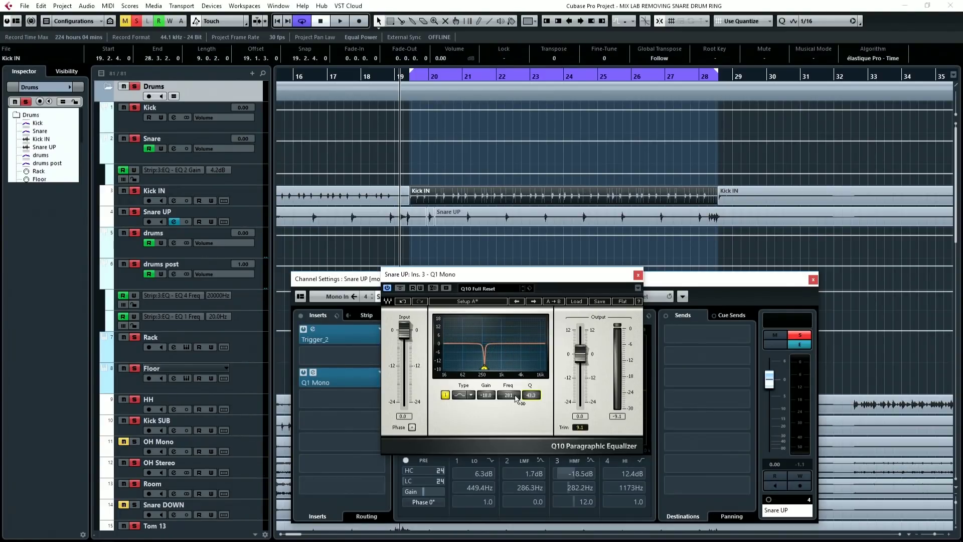
drag(531, 395, 535, 399)
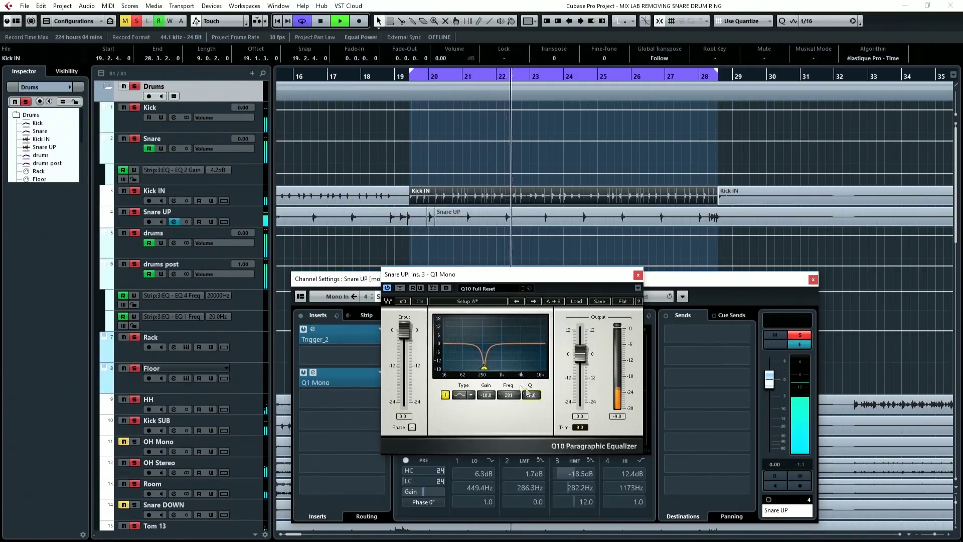
key(space)
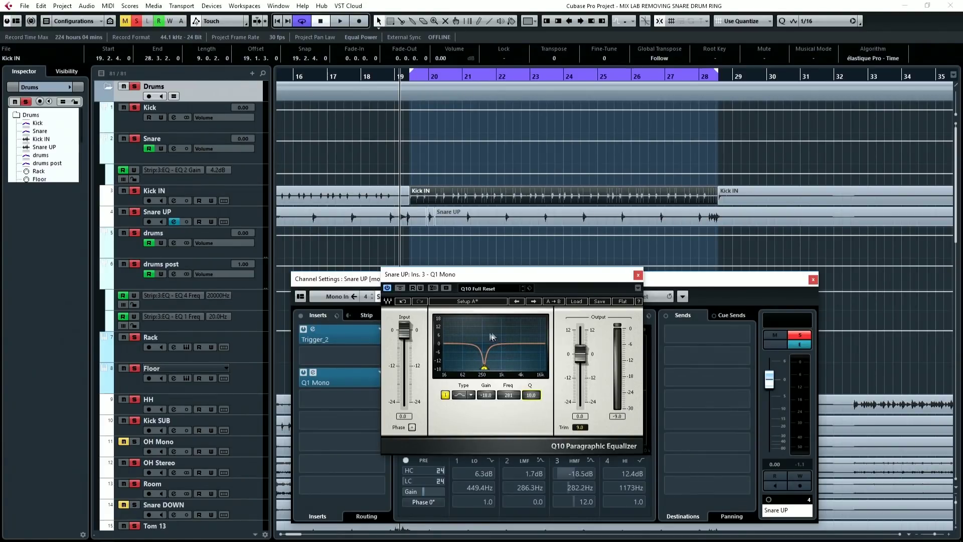
- Compare the Q1 Mono curve with the channel EQ notch, then set the Q1 Mono Q to 44 and audition the soloed drums
drag(534, 285, 526, 179)
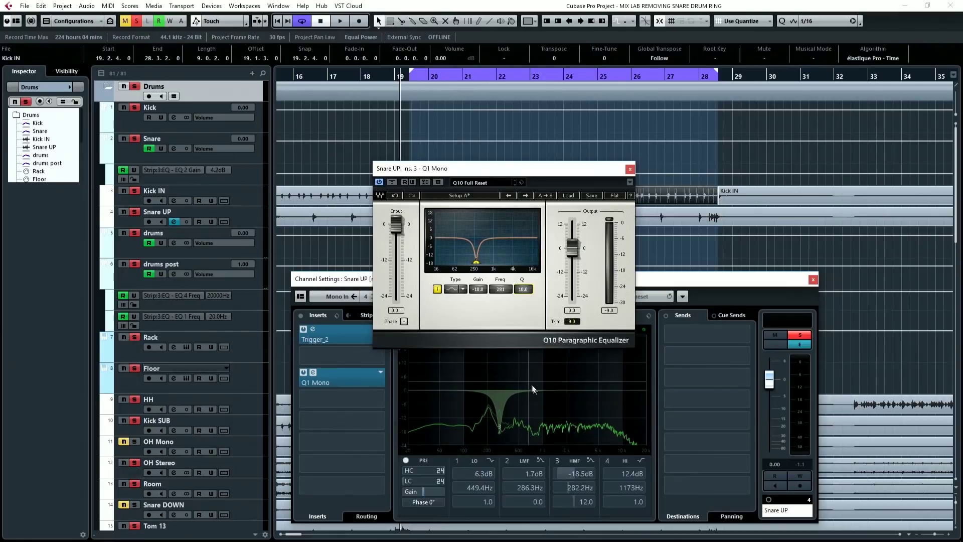
drag(500, 385, 501, 375)
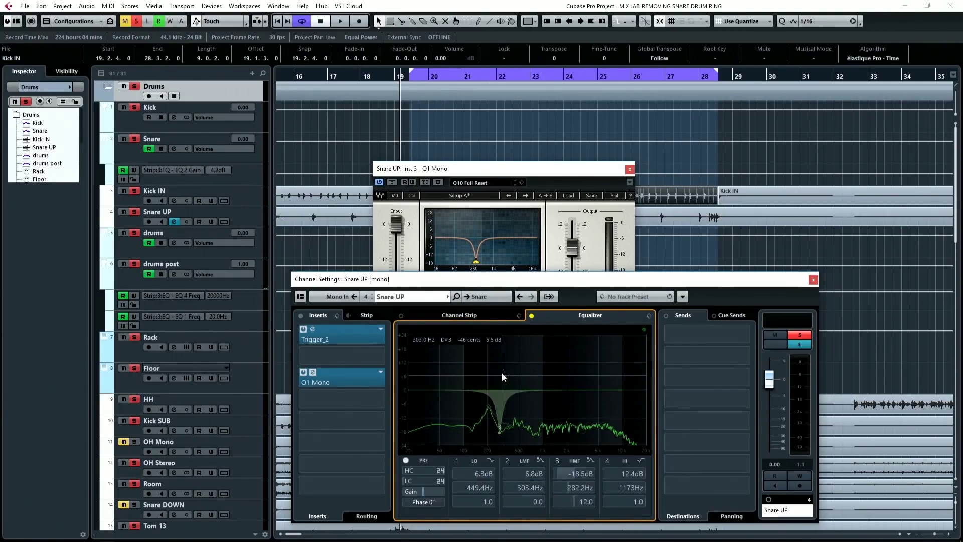
drag(531, 172, 550, 274)
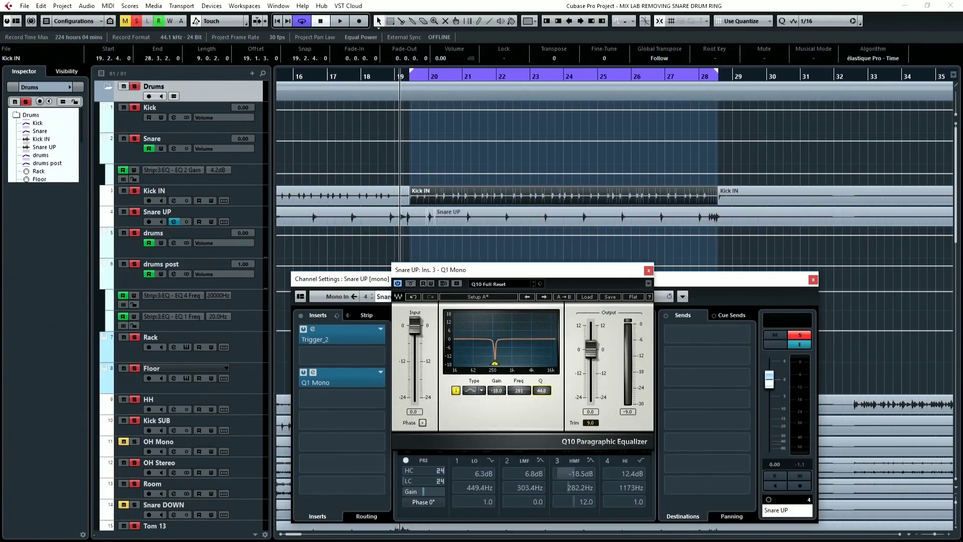
key(space)
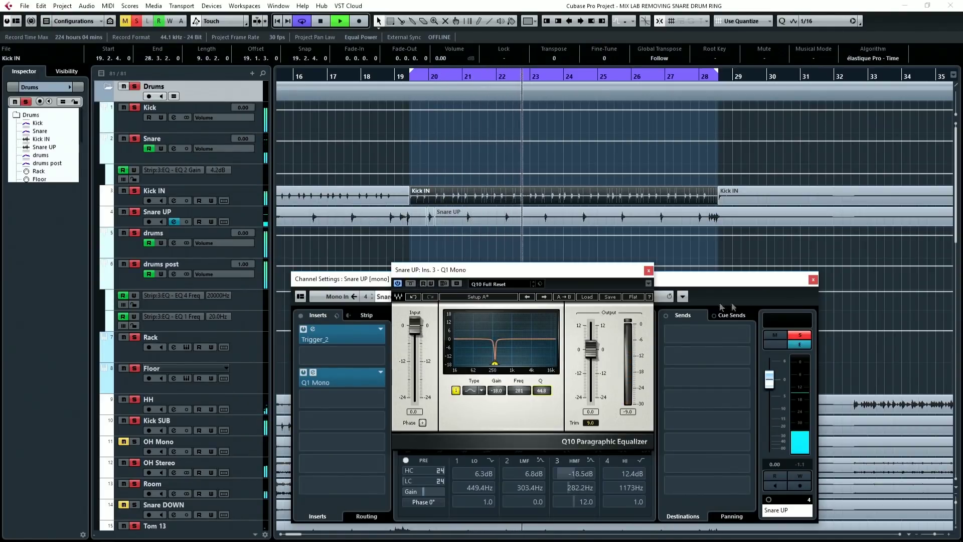
- Turn off the solo on Snare UP and the other drum tracks, and restart playback of the loop in the full mix
click(802, 331)
key(space)
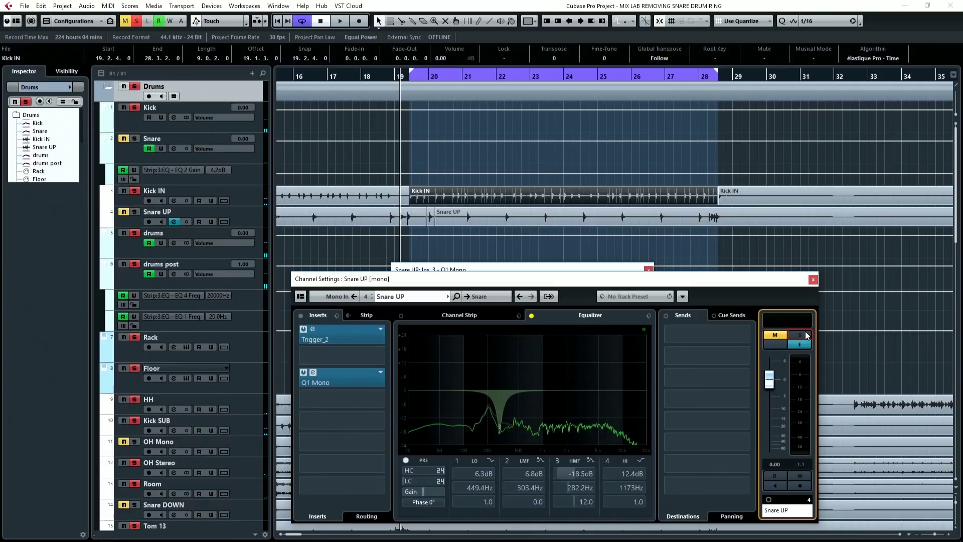
click(808, 335)
key(space)
- Compare the full mix with the Q1 Mono cut on Snare UP bypassed and active, and stop playback
drag(570, 270, 771, 296)
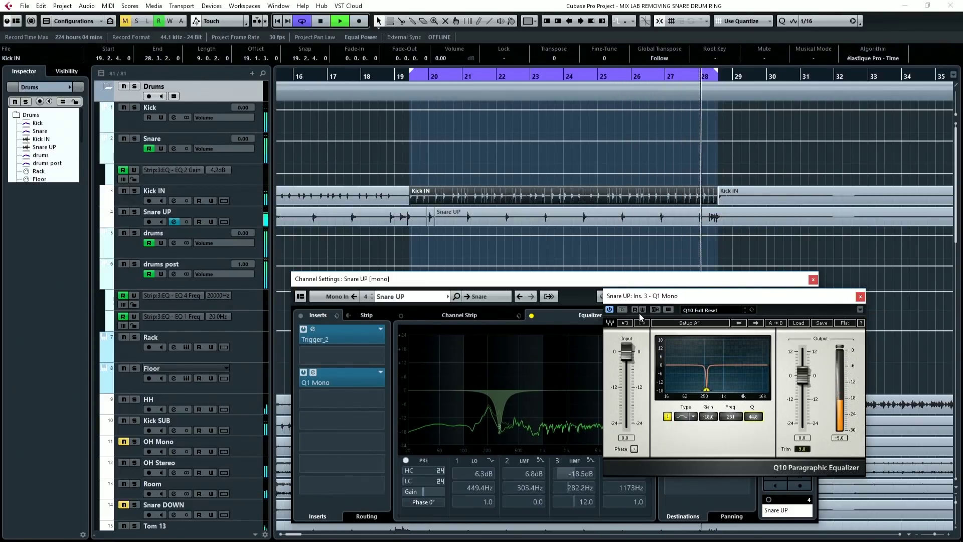
click(623, 310)
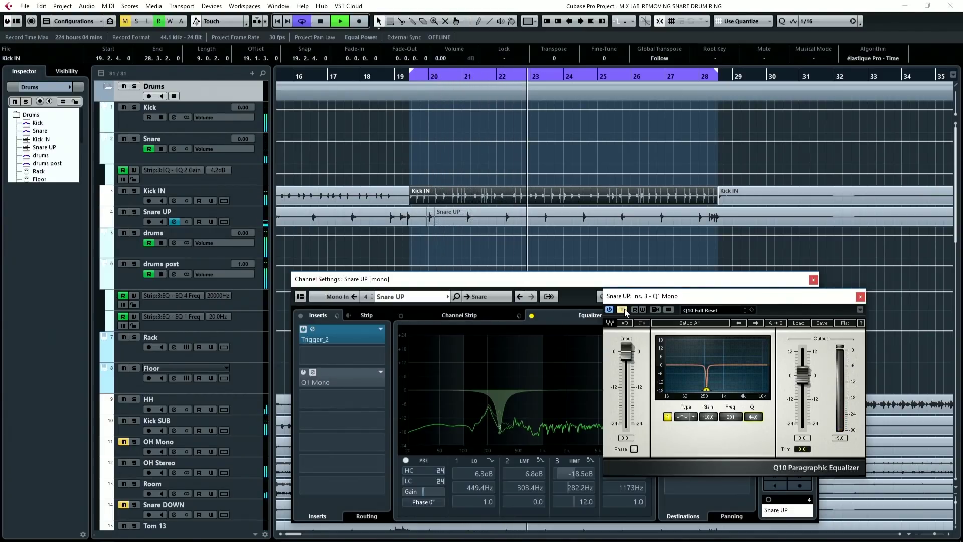
click(622, 310)
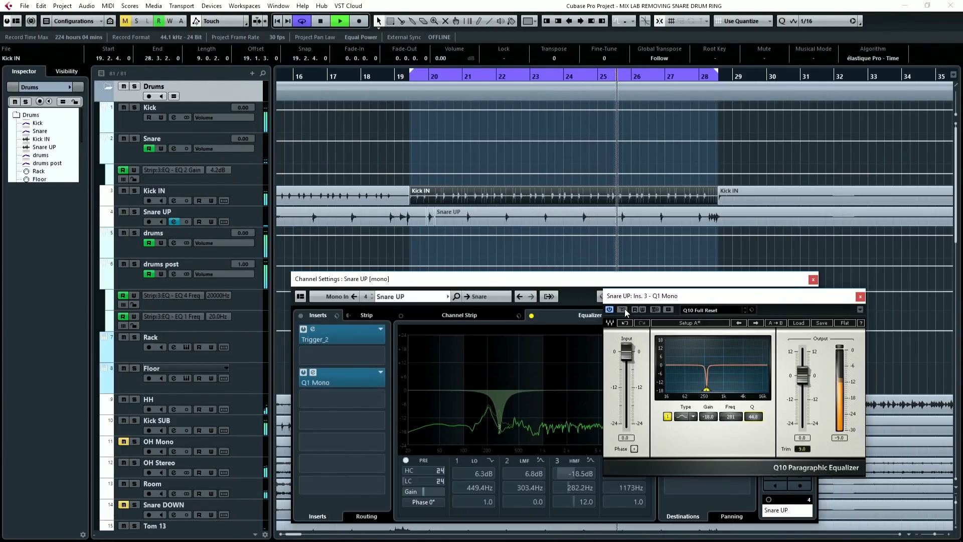
key(space)
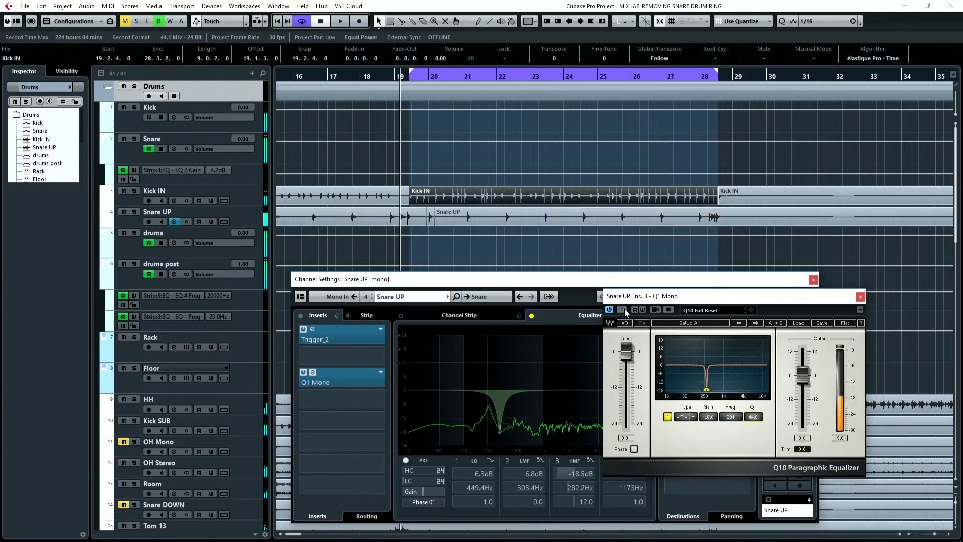